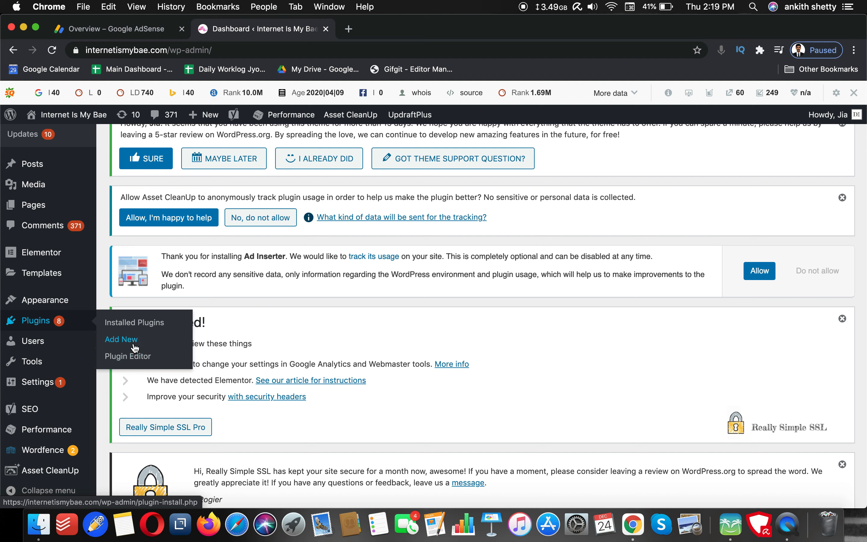
Search the WordPress plugin directory for "ads.txt"
{"action": "left_click", "coordinate": [135, 345]}
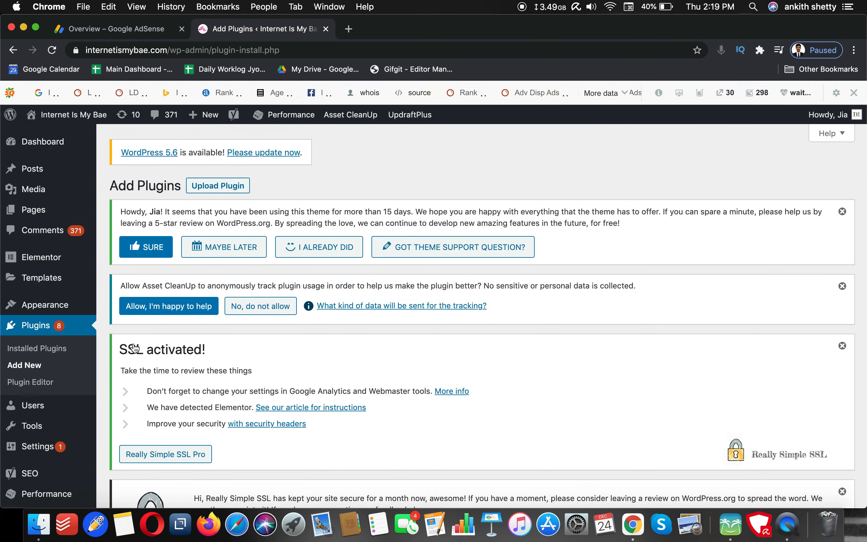
{"action": "scroll", "coordinate": [555, 432], "scroll_direction": "down", "scroll_amount": 5}
{"action": "scroll", "coordinate": [555, 432], "scroll_direction": "down", "scroll_amount": 5}
{"action": "left_click", "coordinate": [725, 251]}
{"action": "type", "text": "ads.txt"}
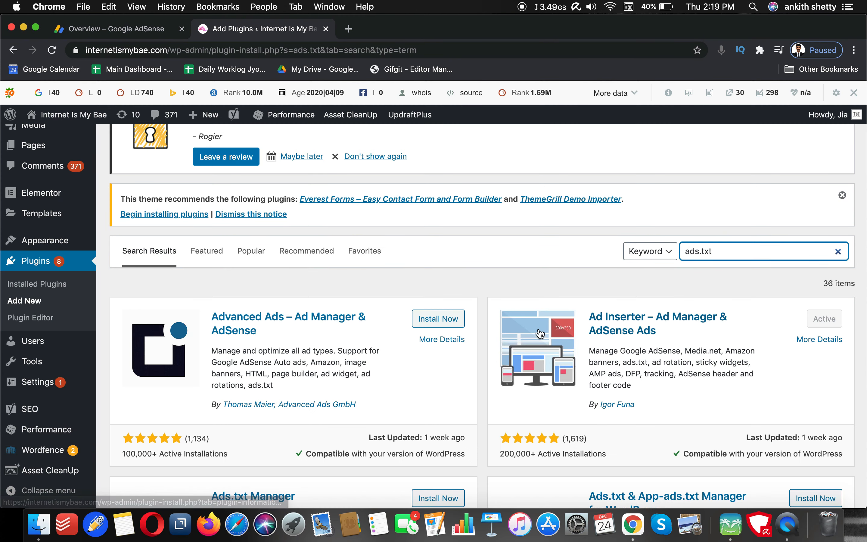
Install and activate the Ads.txt Manager plugin by 10up
{"action": "scroll", "coordinate": [491, 343], "scroll_direction": "down", "scroll_amount": 6}
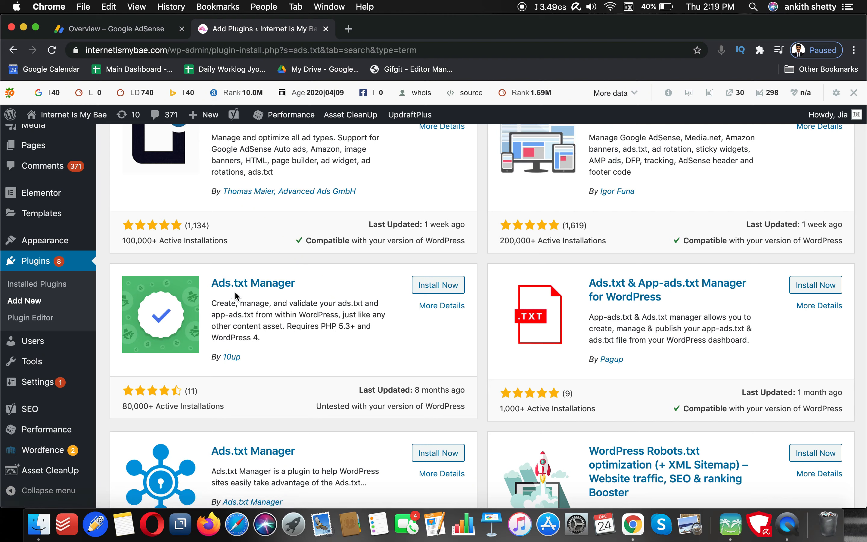
{"action": "left_click", "coordinate": [420, 287]}
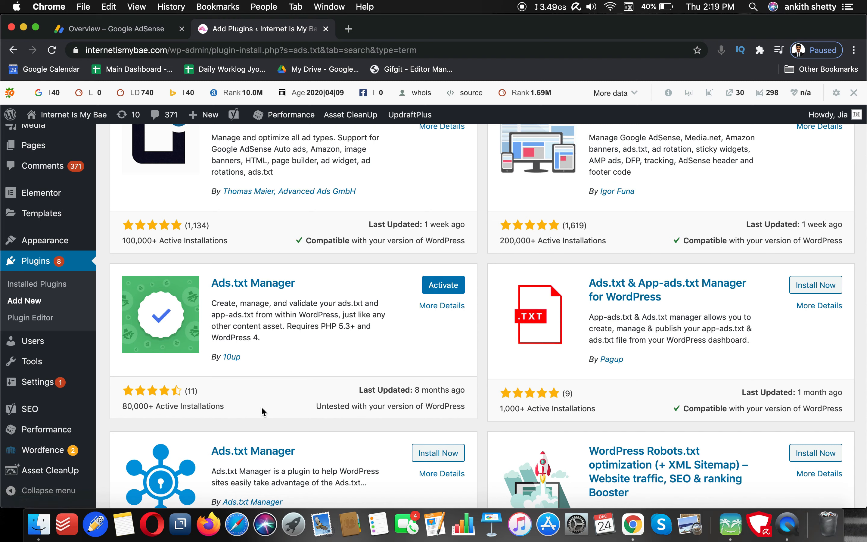
{"action": "left_click", "coordinate": [450, 284]}
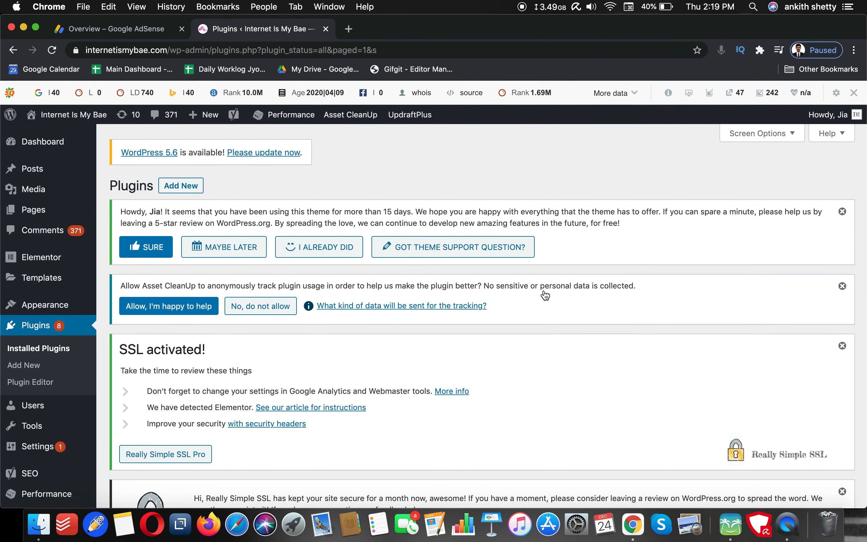
Open the Ads.txt settings page, close the SEO metrics bar above the admin header, and bring up the empty ads.txt editor
{"action": "scroll", "coordinate": [545, 295], "scroll_direction": "down", "scroll_amount": 3}
{"action": "mouse_move", "coordinate": [47, 387]}
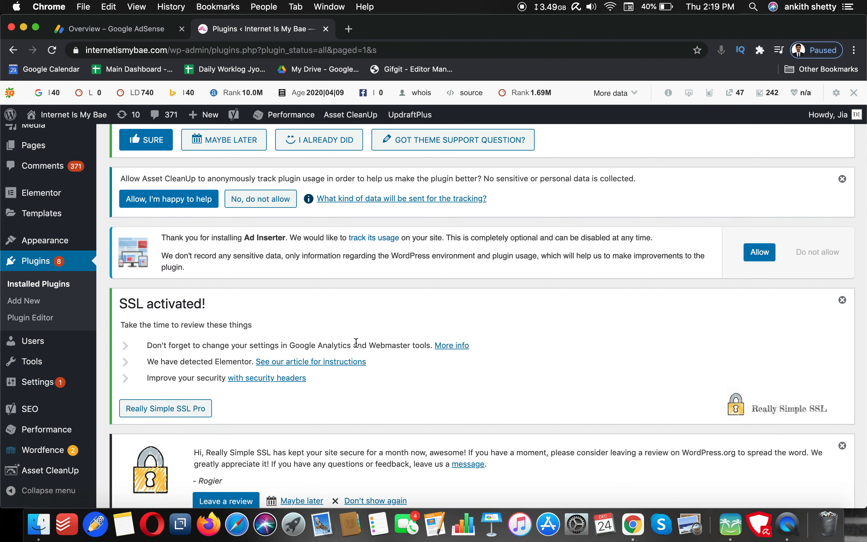
{"action": "mouse_move", "coordinate": [79, 382]}
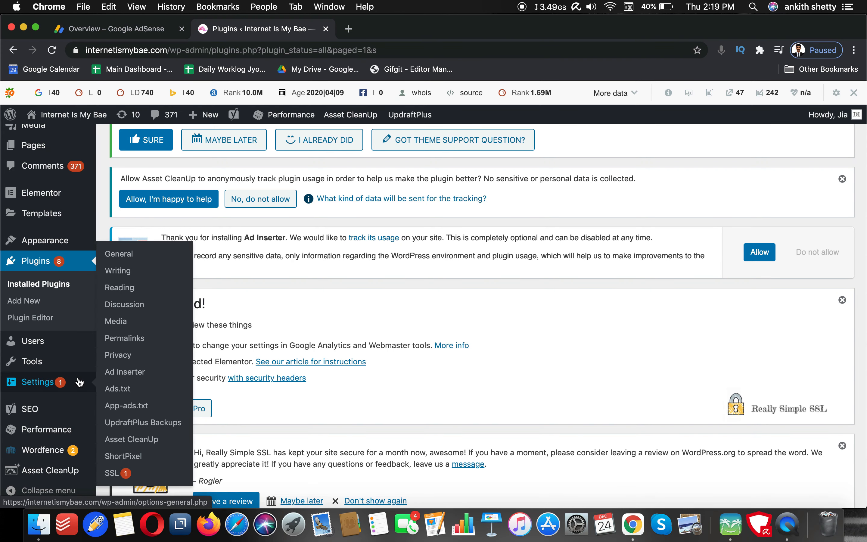
{"action": "left_click", "coordinate": [118, 389]}
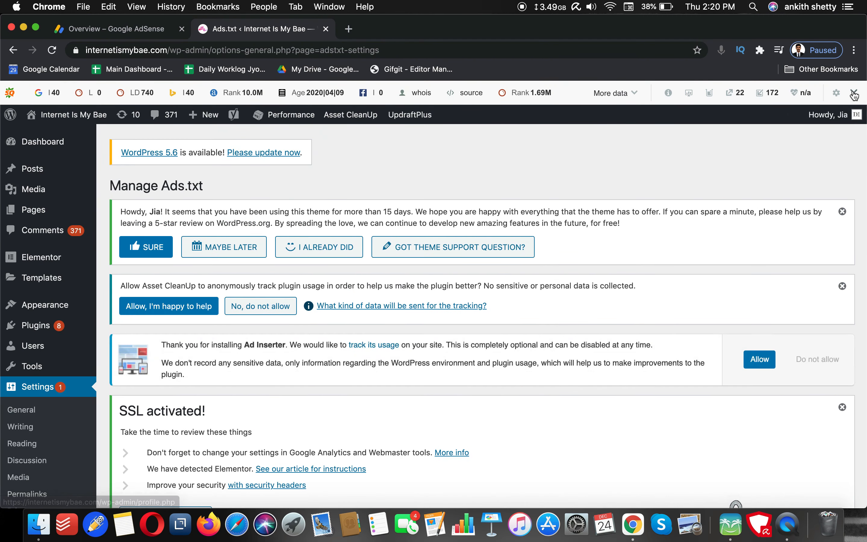
{"action": "left_click", "coordinate": [854, 93]}
{"action": "left_click", "coordinate": [674, 141]}
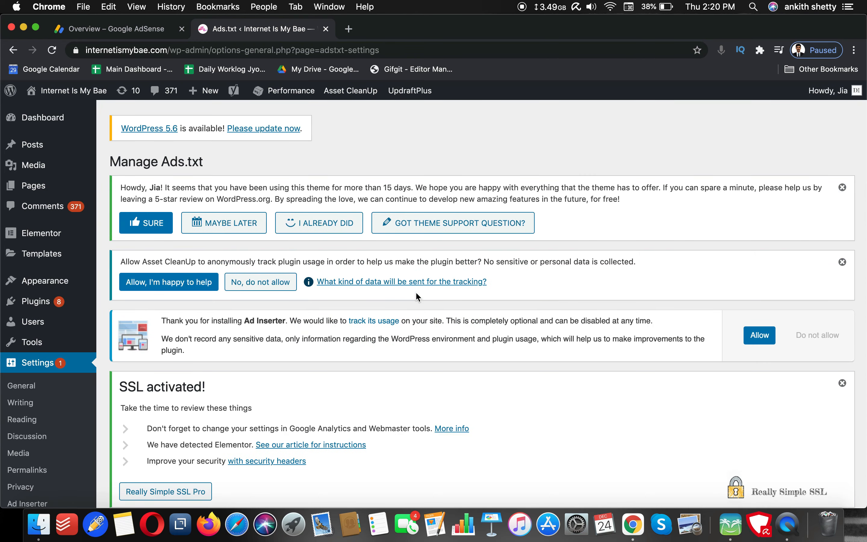
{"action": "scroll", "coordinate": [417, 294], "scroll_direction": "down", "scroll_amount": 3}
{"action": "scroll", "coordinate": [416, 294], "scroll_direction": "down", "scroll_amount": 10}
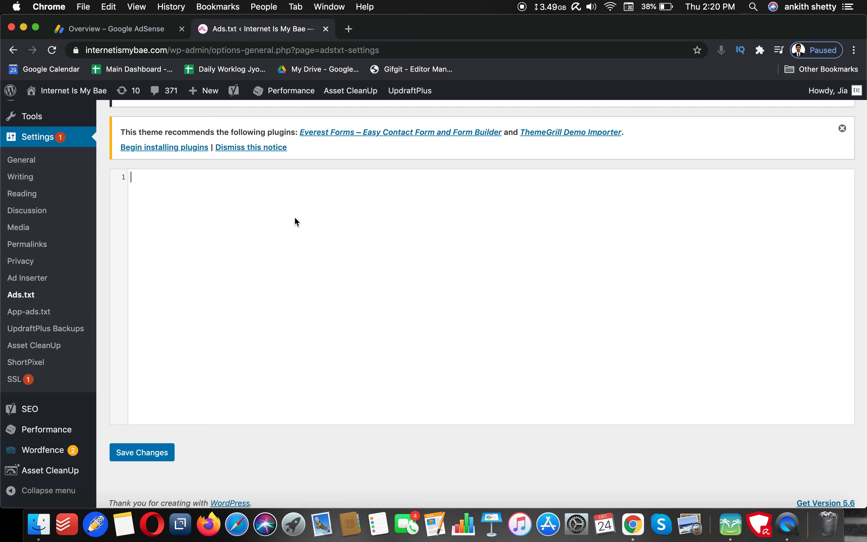
{"action": "scroll", "coordinate": [295, 218], "scroll_direction": "up", "scroll_amount": 4}
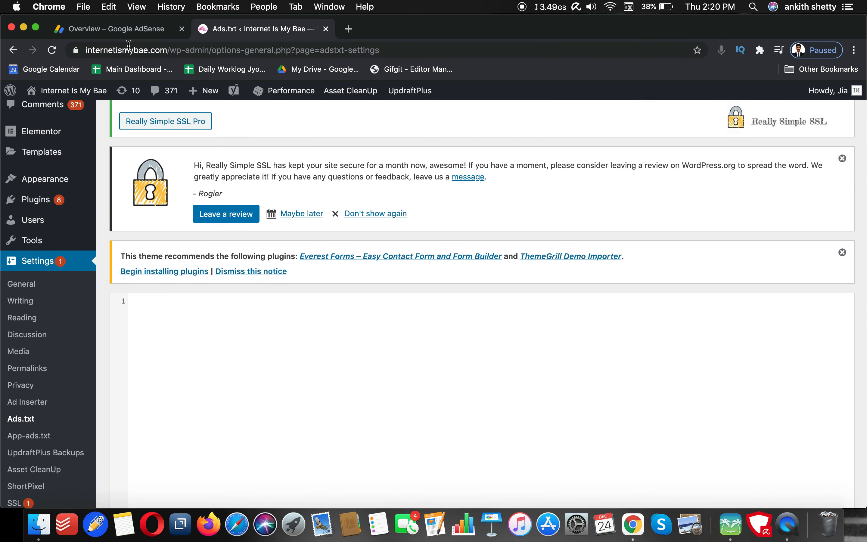
Switch to Google AdSense, download the ads.txt file from the earnings-at-risk fix page, and open the downloaded file
{"action": "left_click", "coordinate": [110, 34]}
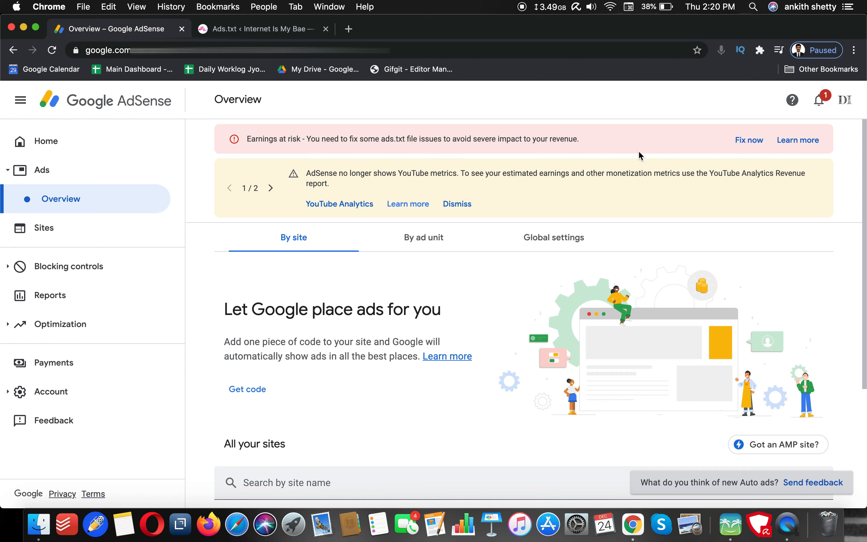
{"action": "left_click", "coordinate": [749, 140]}
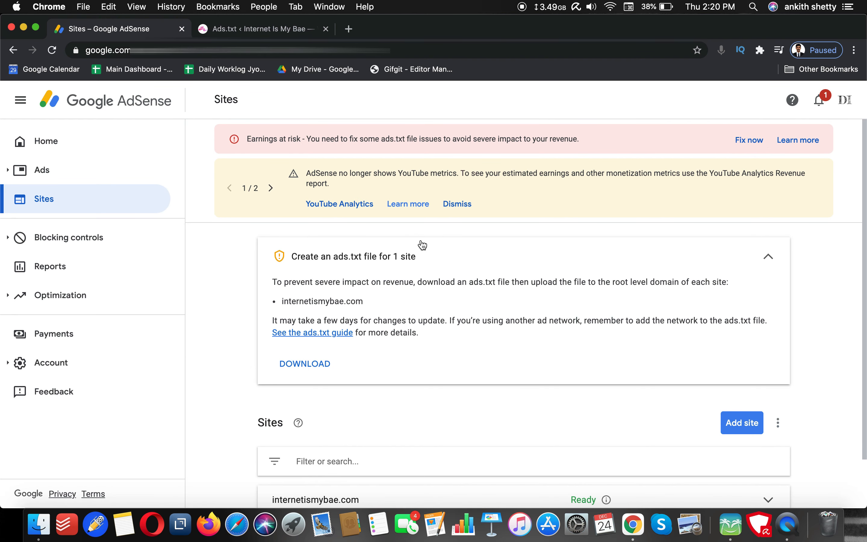
{"action": "scroll", "coordinate": [423, 244], "scroll_direction": "up", "scroll_amount": 2}
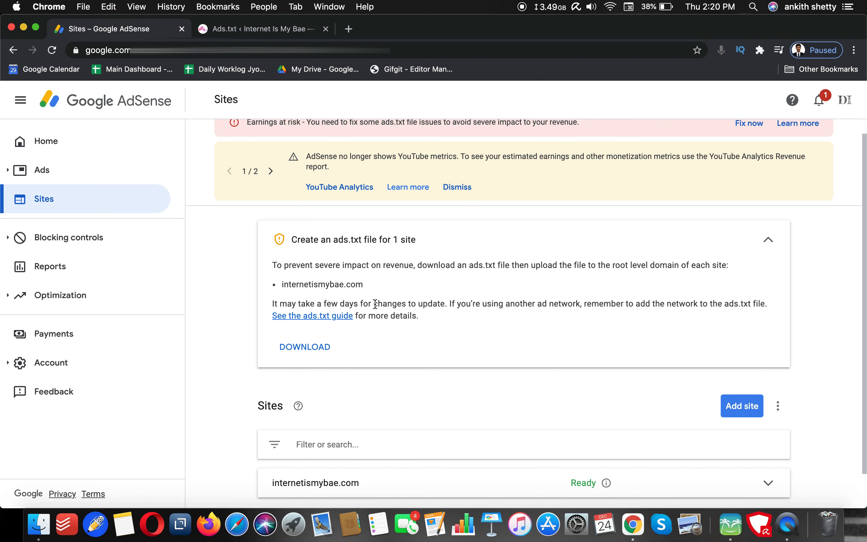
{"action": "left_click", "coordinate": [315, 348]}
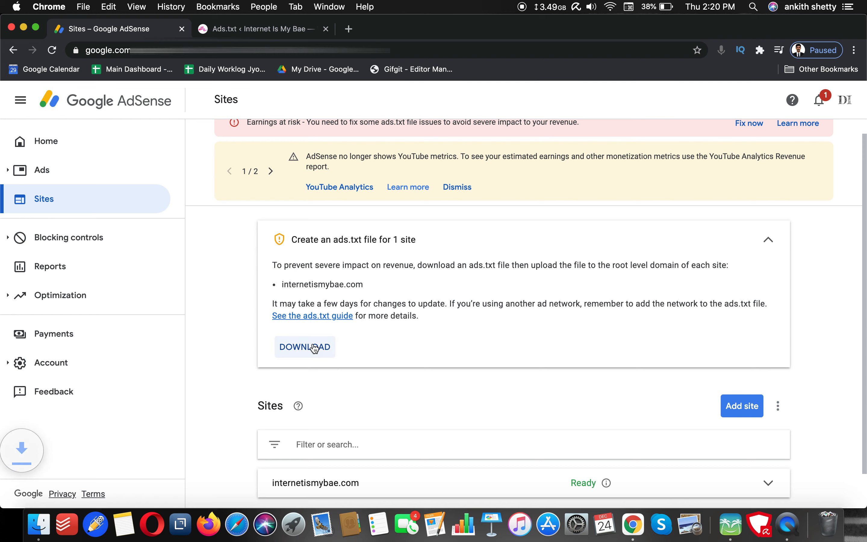
{"action": "left_click", "coordinate": [49, 492]}
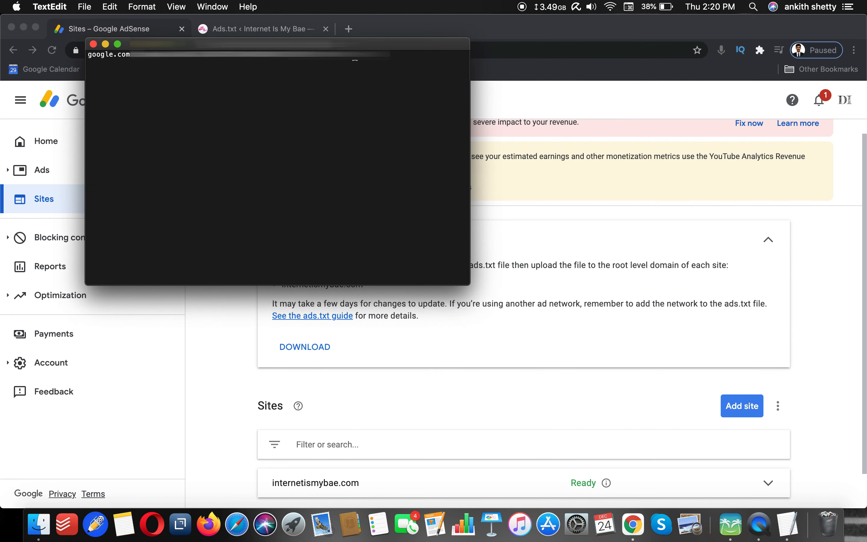
Copy the full contents of the downloaded ads.txt file into the WordPress Ads.txt editor and save the changes
{"action": "key", "text": "super+a"}
{"action": "key", "text": "super+c"}
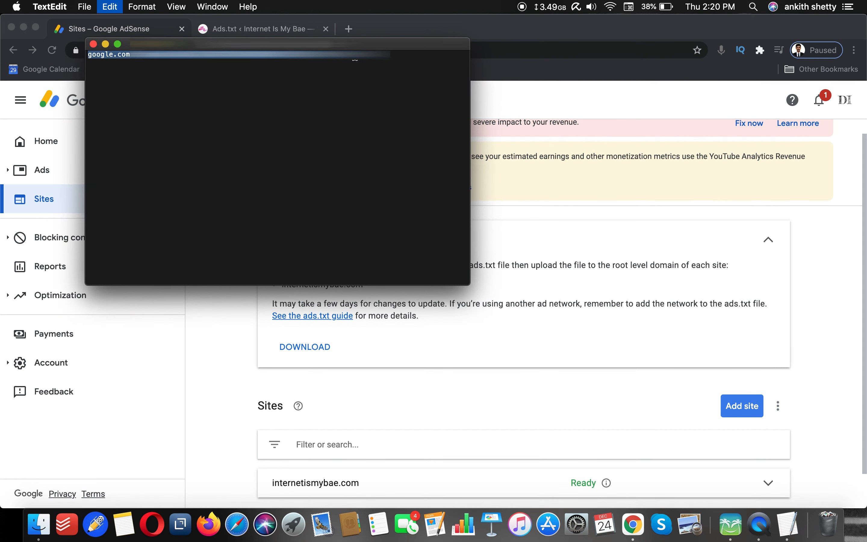
{"action": "left_click", "coordinate": [233, 34]}
{"action": "left_click", "coordinate": [234, 34]}
{"action": "left_click", "coordinate": [304, 371]}
{"action": "key", "text": "super+v"}
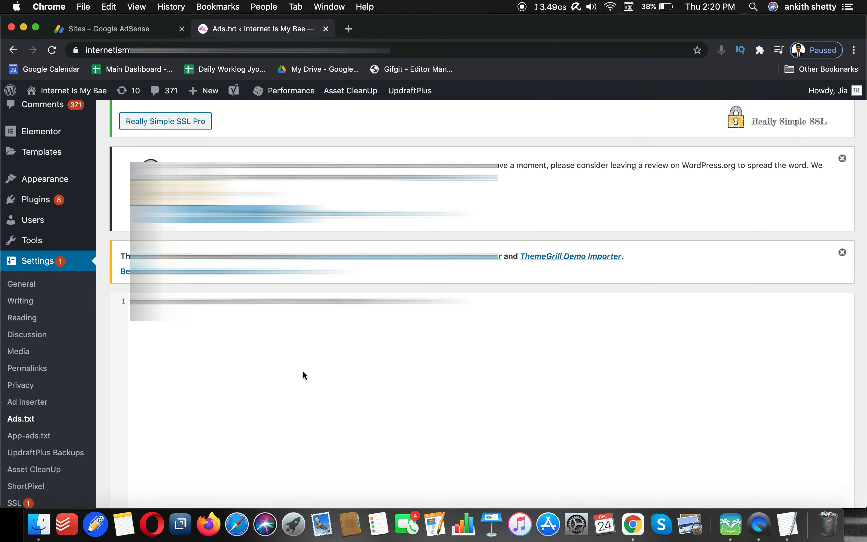
{"action": "scroll", "coordinate": [368, 367], "scroll_direction": "down", "scroll_amount": 5}
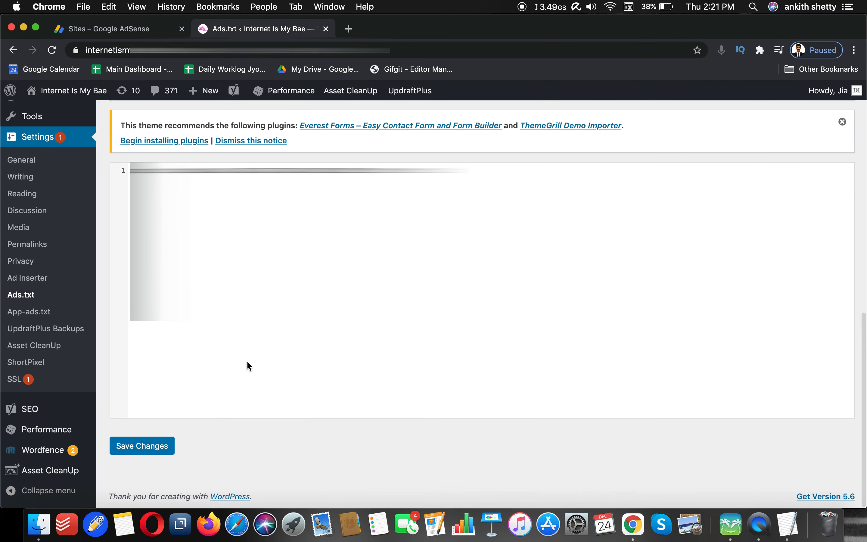
{"action": "left_click", "coordinate": [149, 446]}
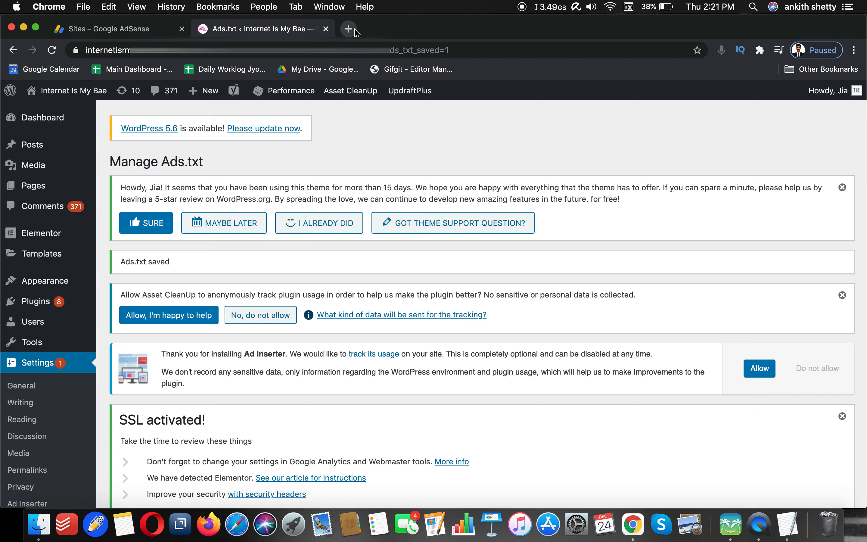
Reload the AdSense Sites page to check the ads.txt status of internetismybae.com
{"action": "left_click", "coordinate": [128, 29]}
{"action": "left_click", "coordinate": [158, 54]}
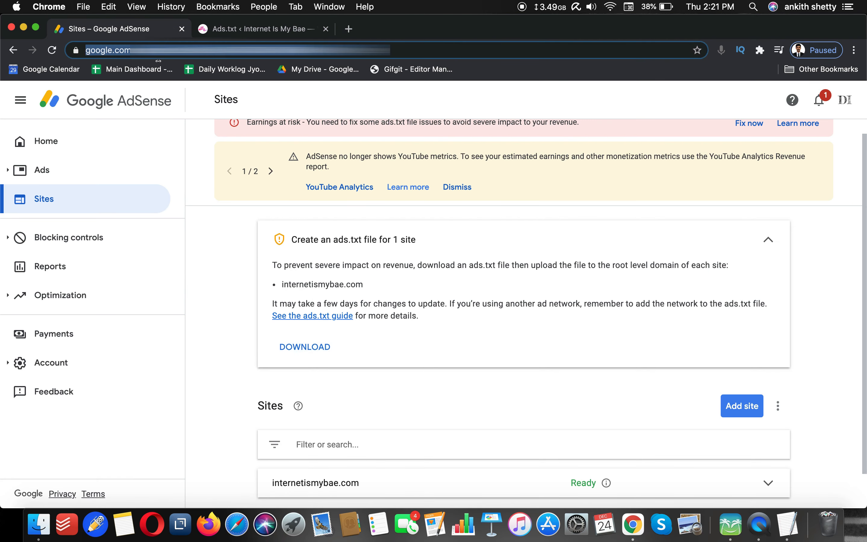
{"action": "key", "text": "Return"}
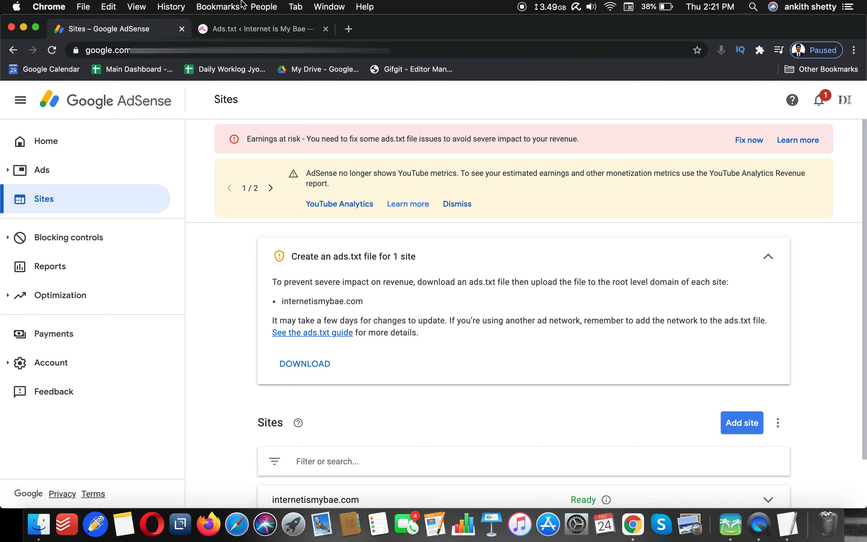
{"action": "left_click", "coordinate": [267, 34]}
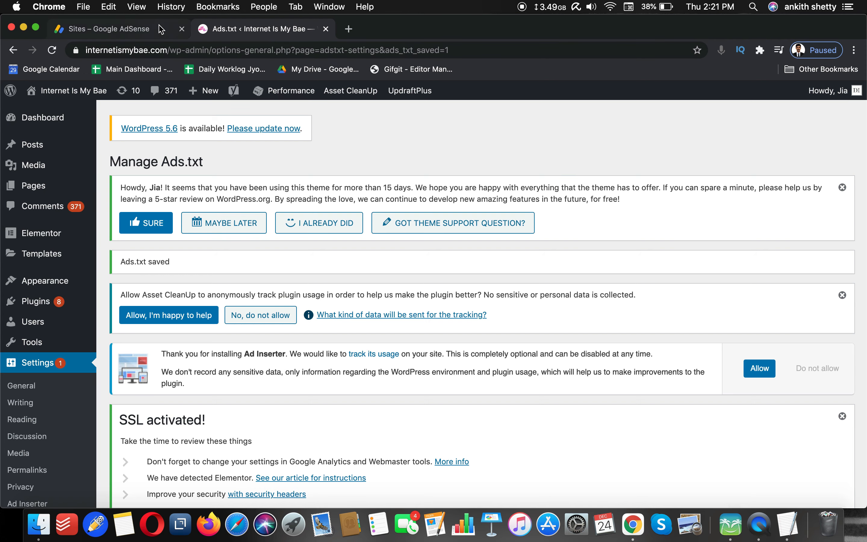
{"action": "left_click", "coordinate": [127, 29]}
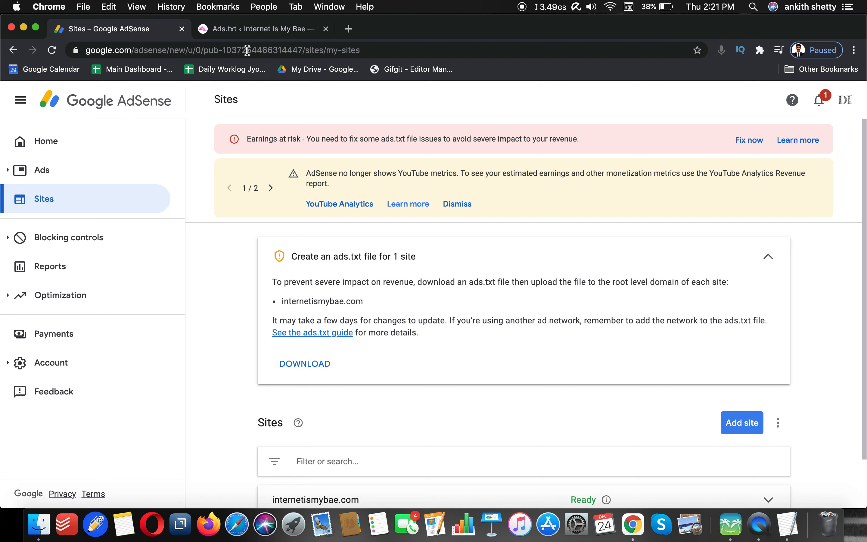
{"action": "left_click", "coordinate": [230, 29]}
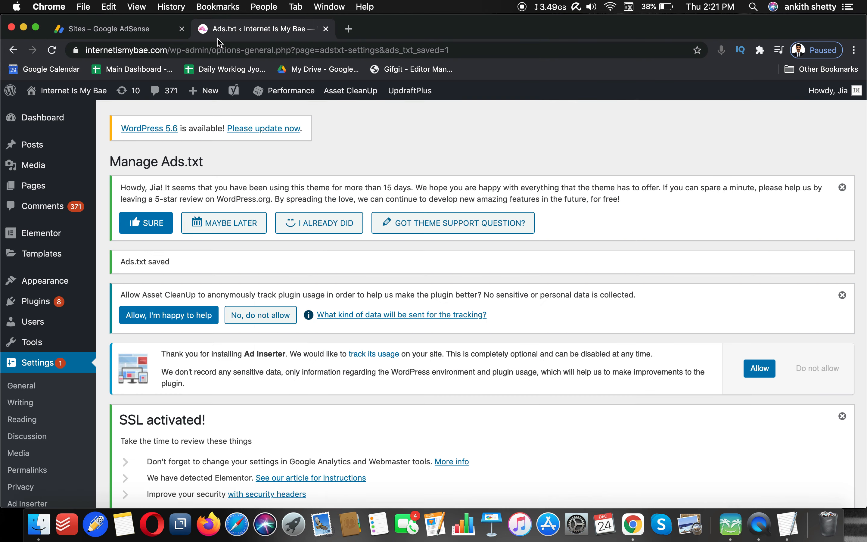